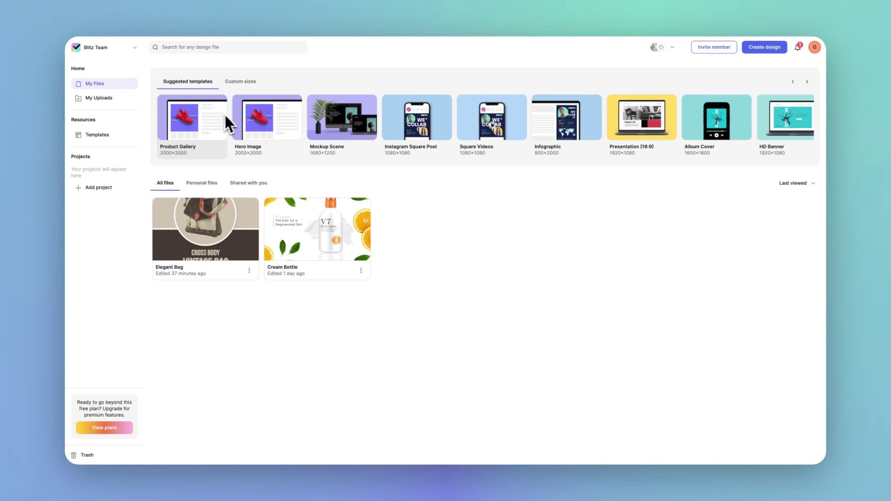
Step: Add a custom size named 'Small Bannner' at 1280 × 720 and check its options menu
click(245, 83)
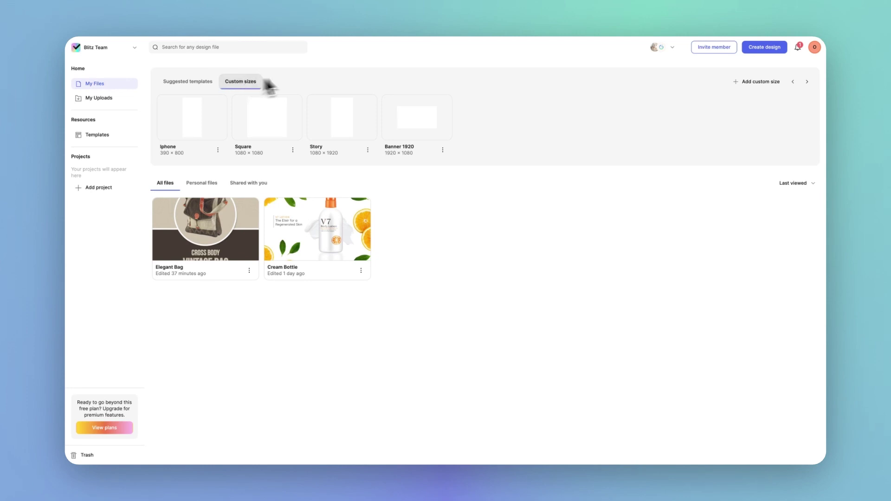
click(765, 82)
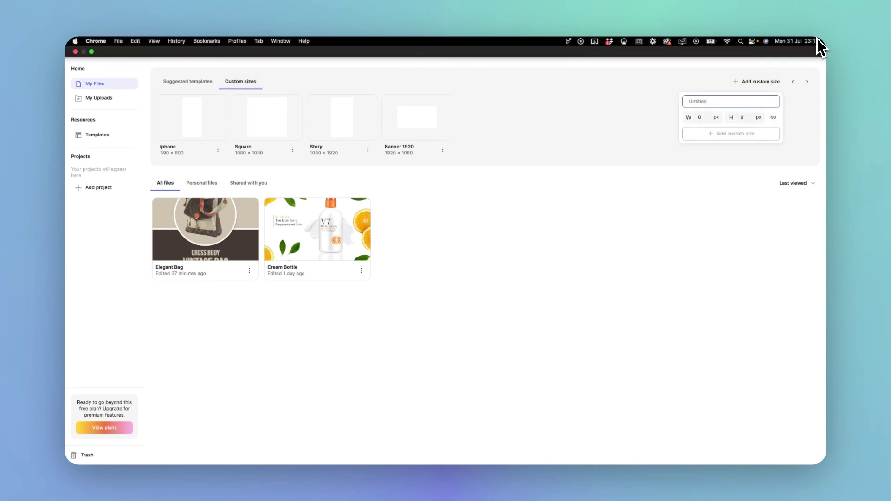
text(Small Bannner)
key(Tab)
text(1280)
key(Tab)
text(720)
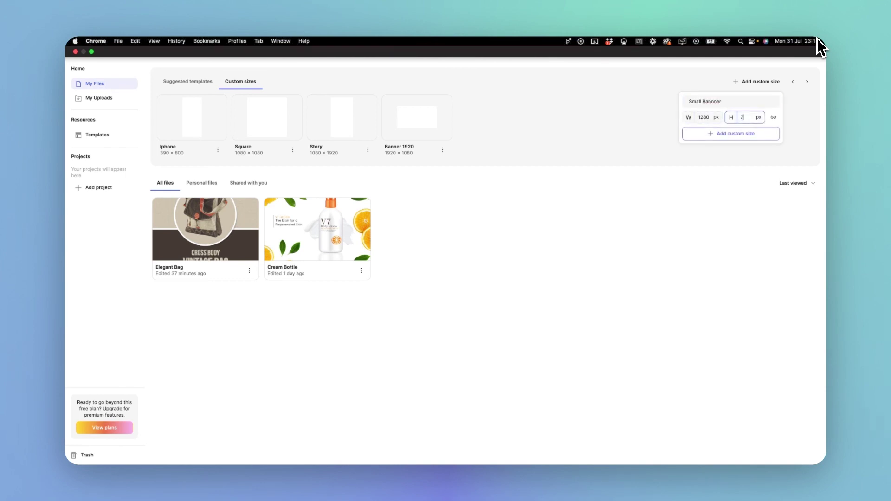
click(753, 135)
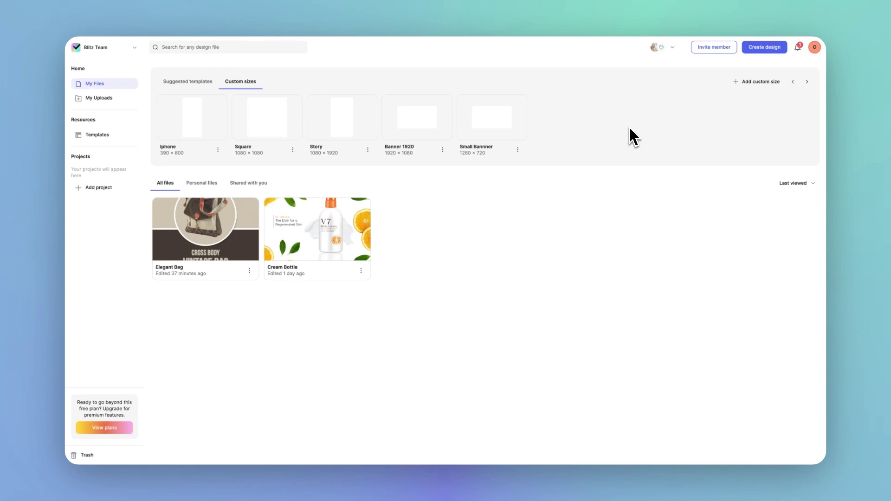
click(518, 150)
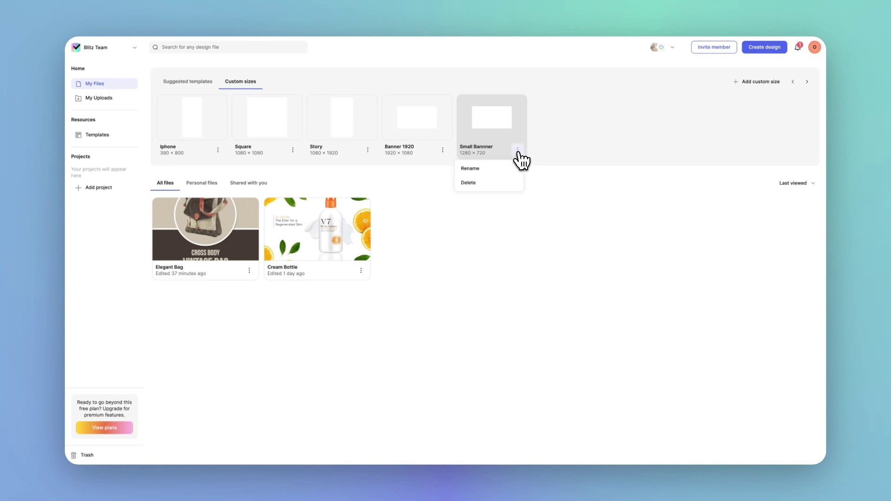
click(518, 152)
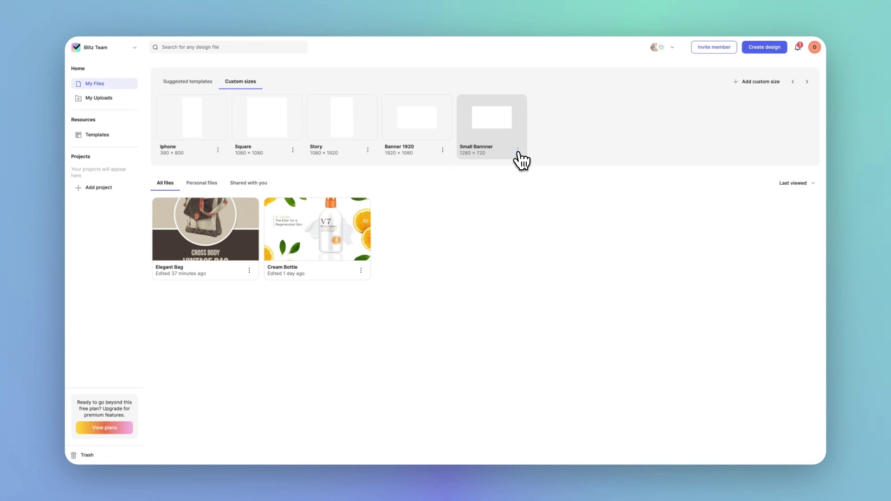
Step: Show personal files, glance at the Elegant Bag options, then list files shared with you
click(202, 181)
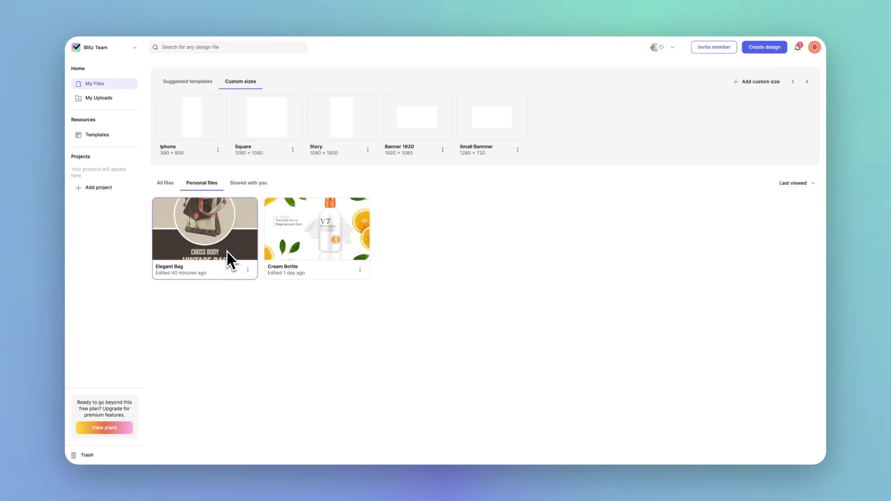
click(248, 269)
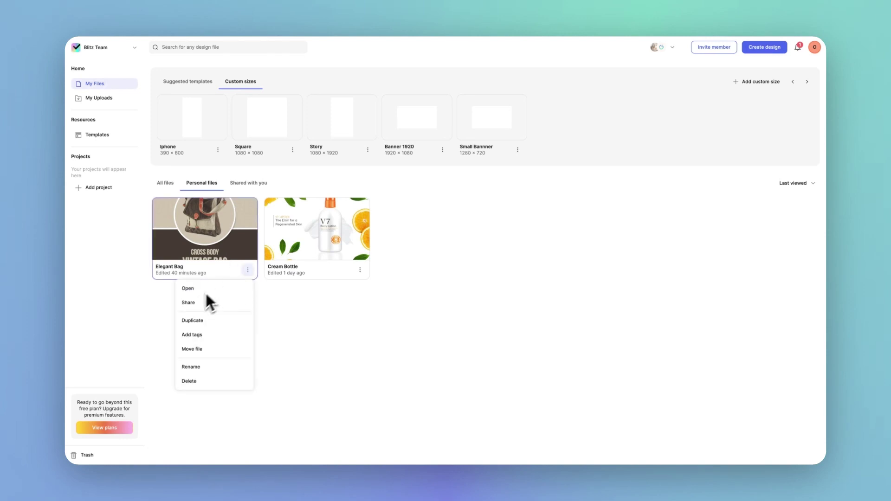
click(293, 263)
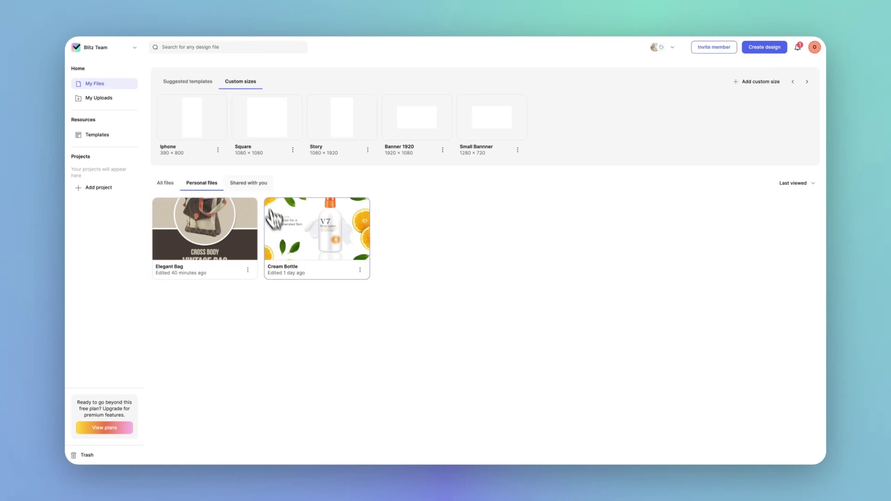
click(255, 185)
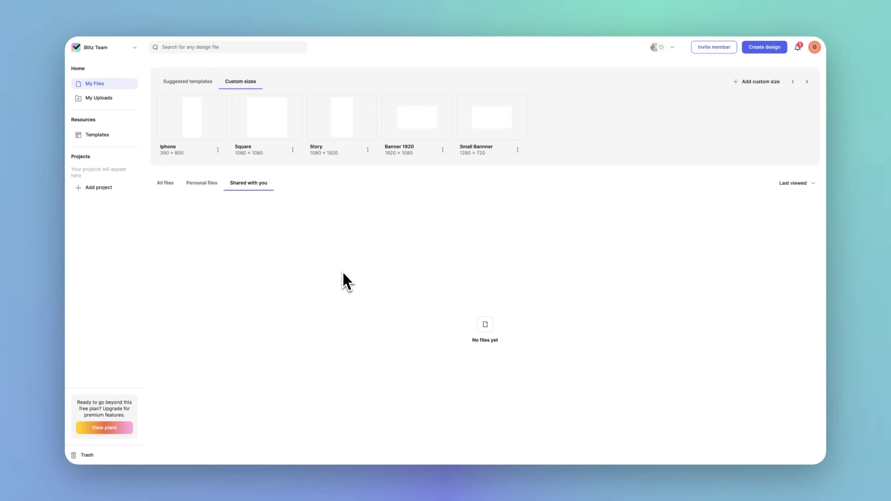
Step: Open My Uploads and browse the Images, Videos and Audios tabs before showing all uploads
click(103, 99)
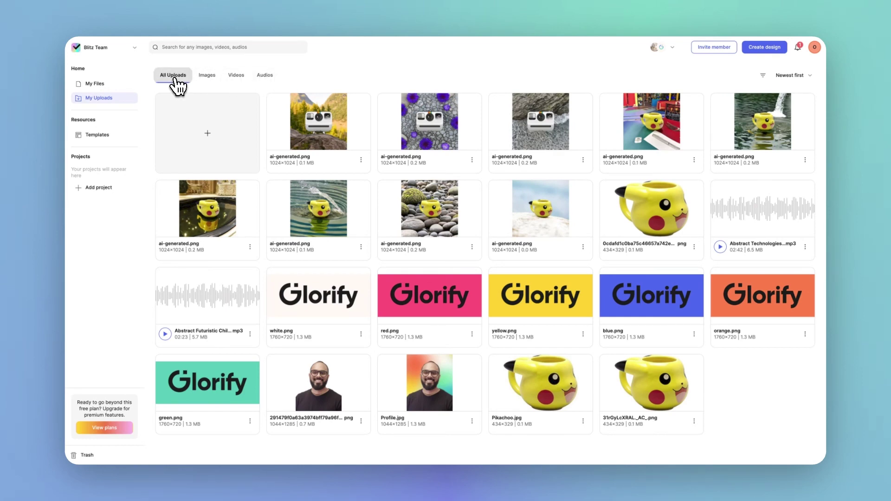
click(203, 80)
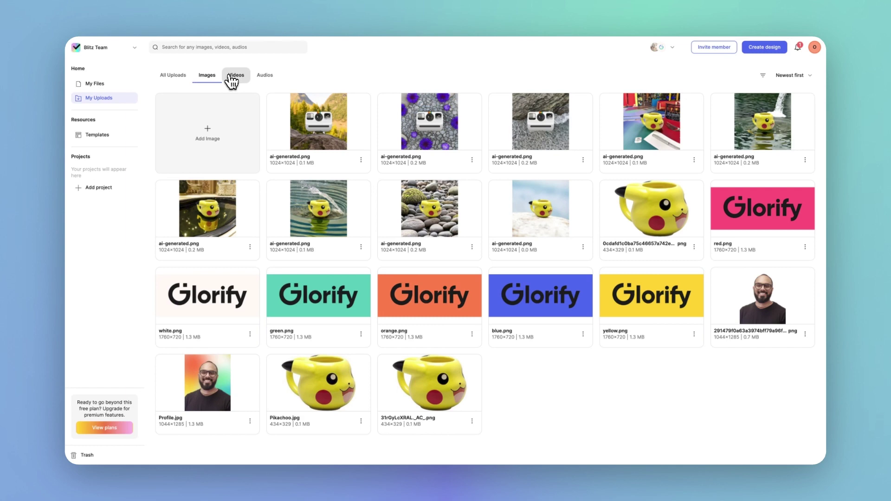
click(236, 78)
click(273, 75)
click(274, 79)
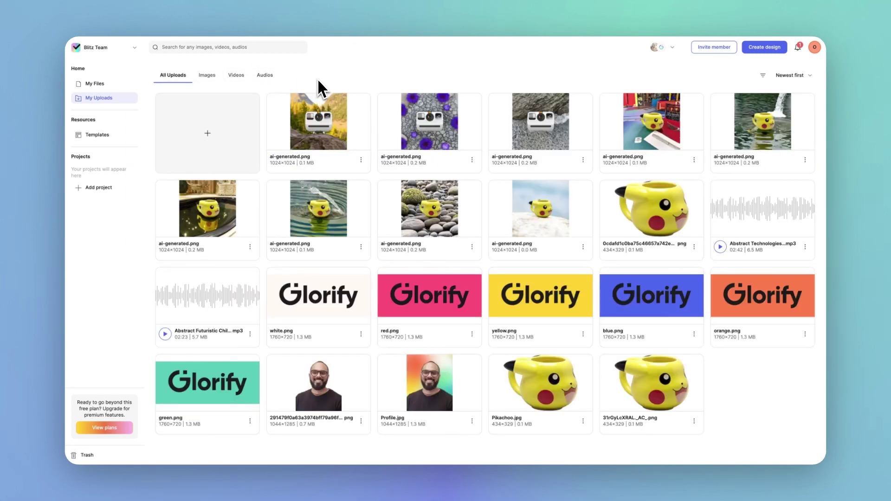
Step: Tag the 2:42 audio upload with 'main audio files'
click(805, 247)
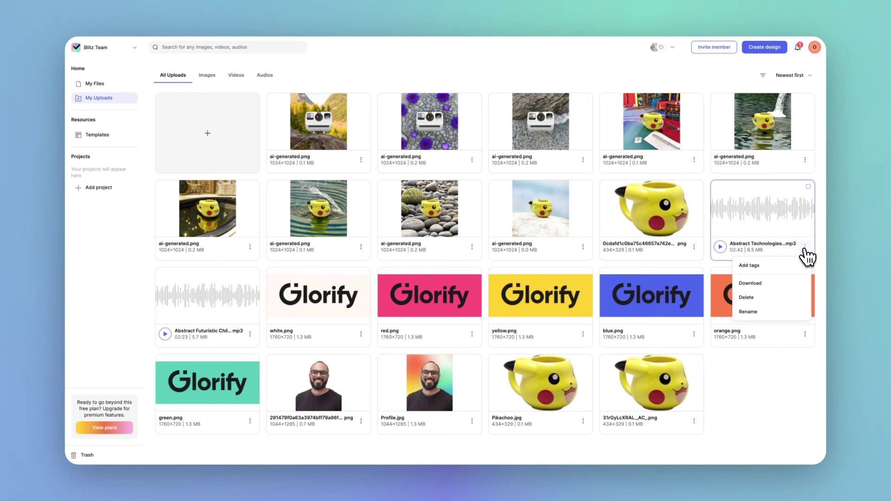
click(745, 267)
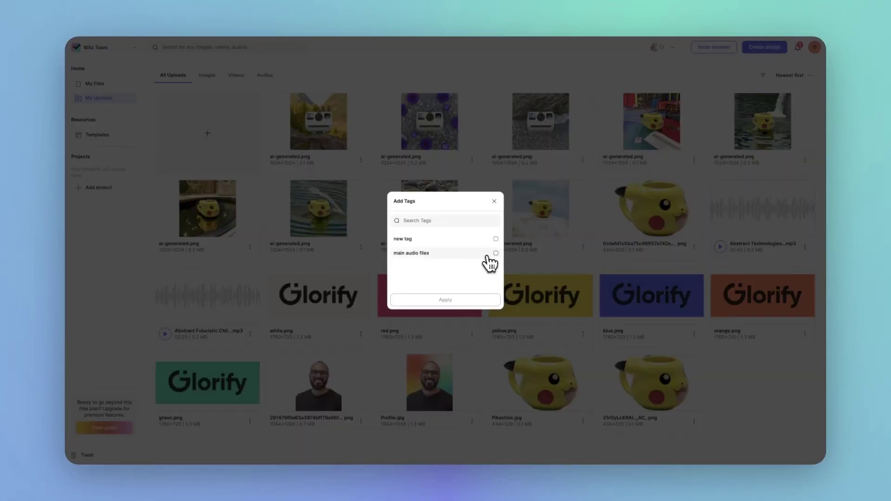
click(495, 255)
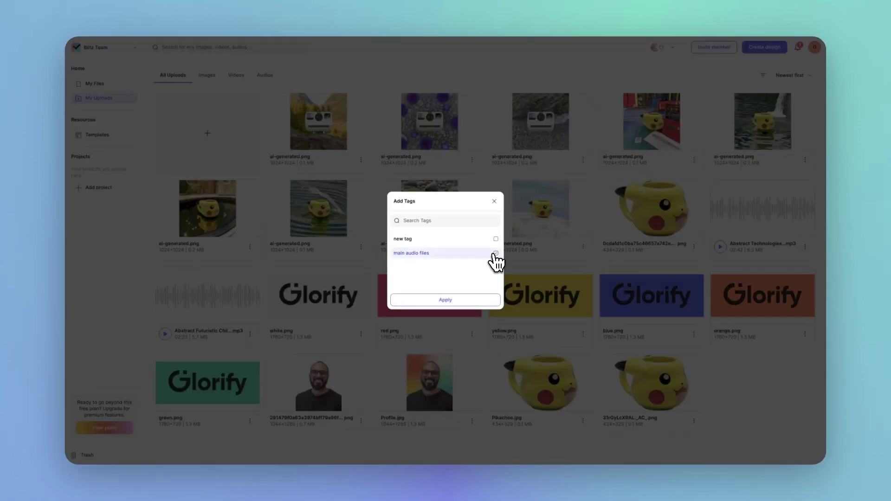
click(449, 301)
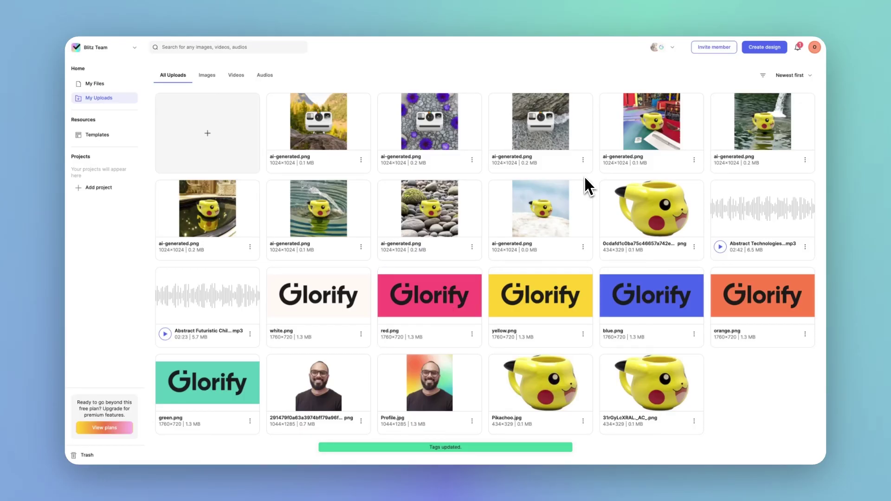
Step: Filter uploads to show only the 'main audio files' tag
click(762, 75)
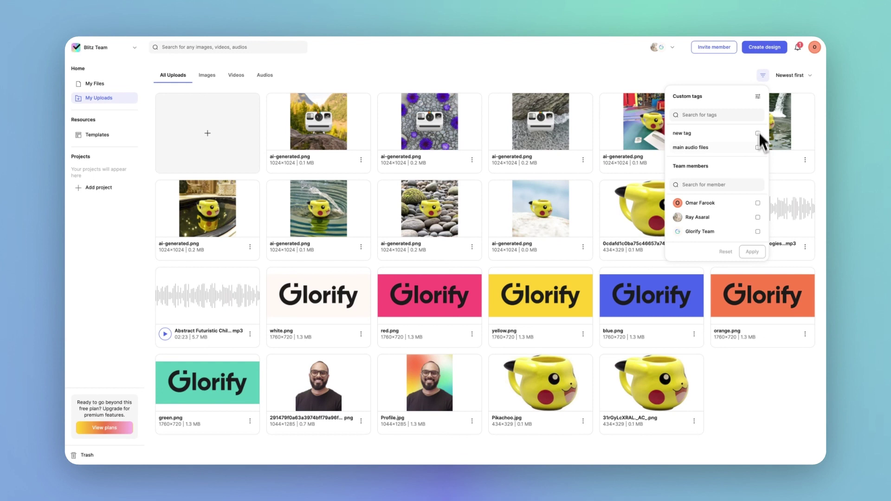
click(758, 147)
click(753, 252)
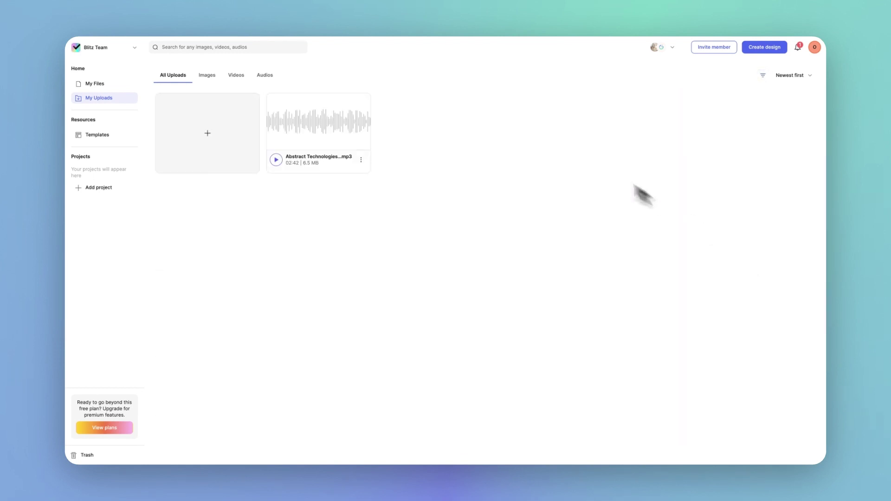
Step: In the custom tag settings, delete 'new tag' and re-save 'main audio files'
click(763, 76)
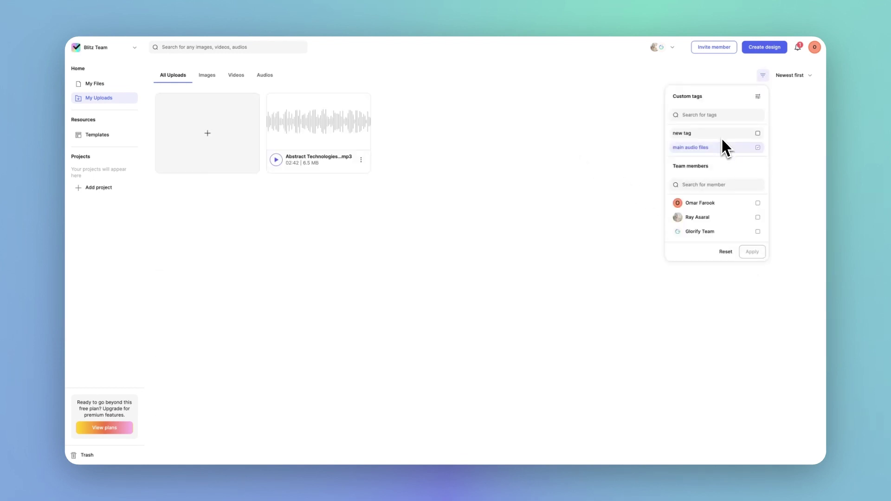
click(757, 97)
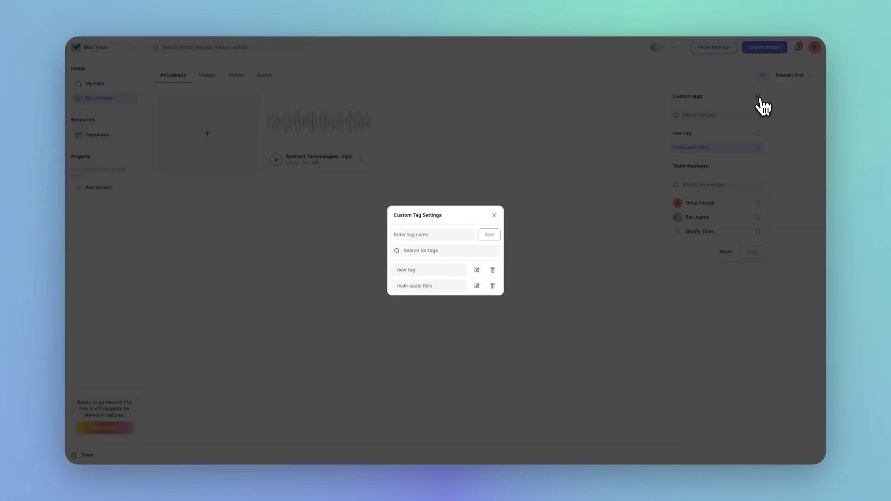
click(492, 271)
click(478, 270)
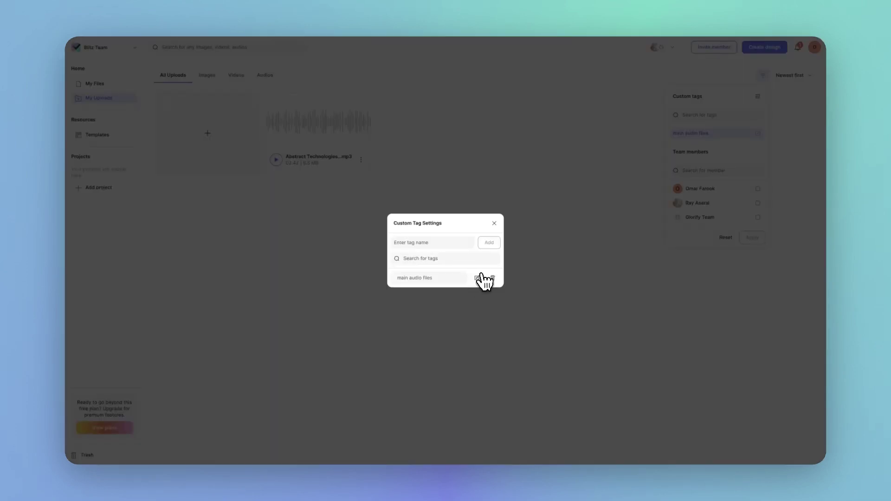
click(478, 278)
click(491, 278)
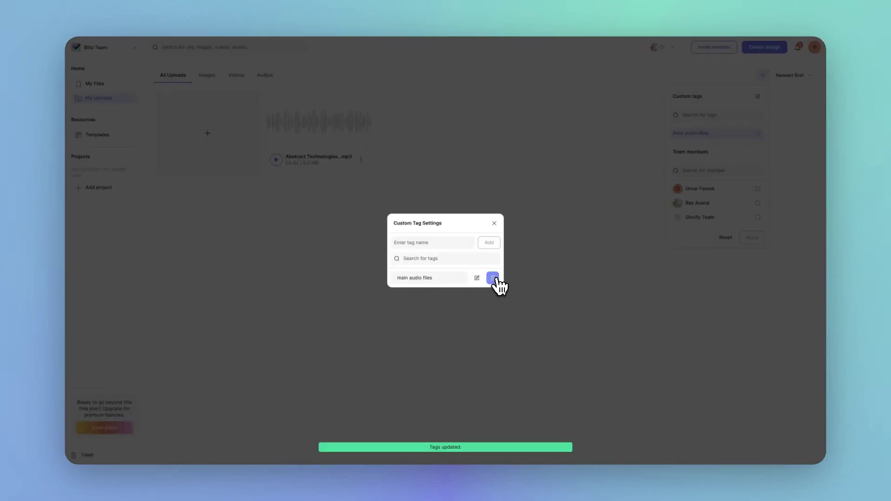
Step: Add a new tag 'main images', then close the tag settings and filters
click(434, 244)
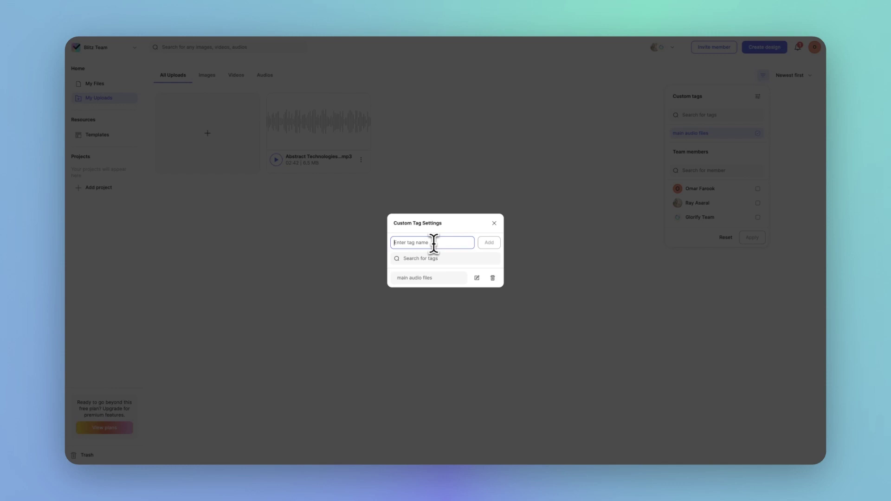
text(main images)
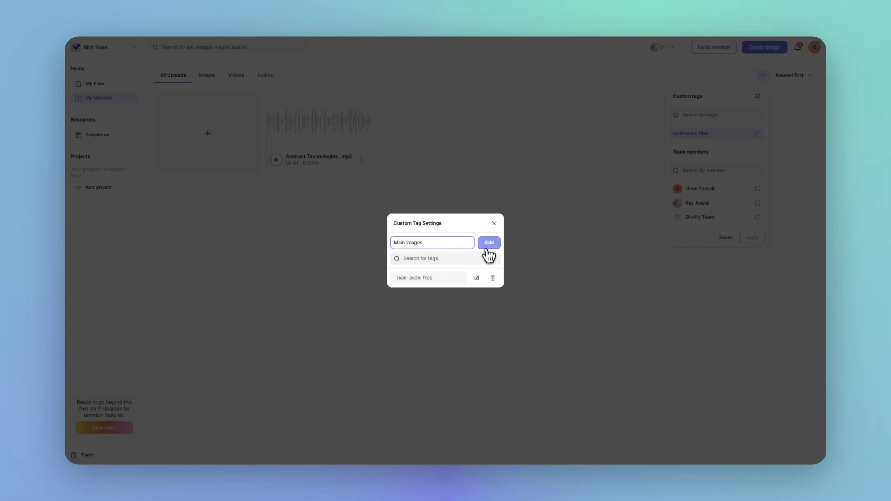
click(488, 243)
click(494, 214)
click(478, 143)
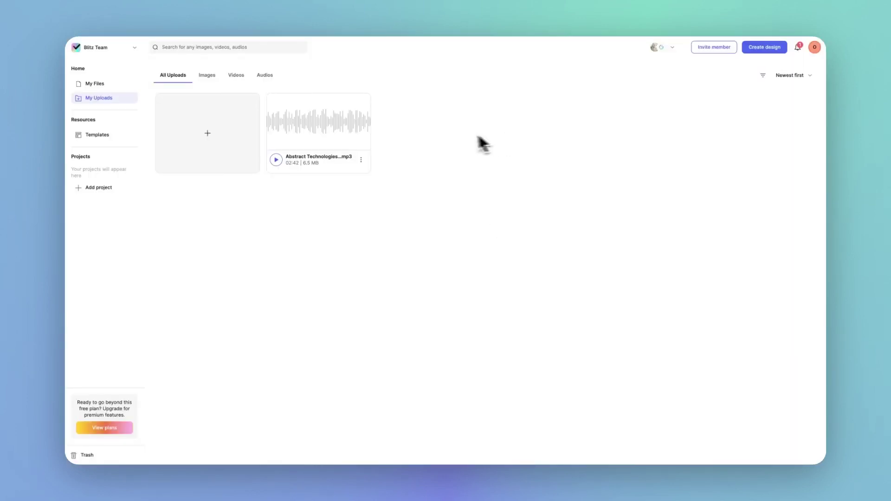
Step: Clear the tag filter so all uploads are shown
click(763, 75)
click(726, 252)
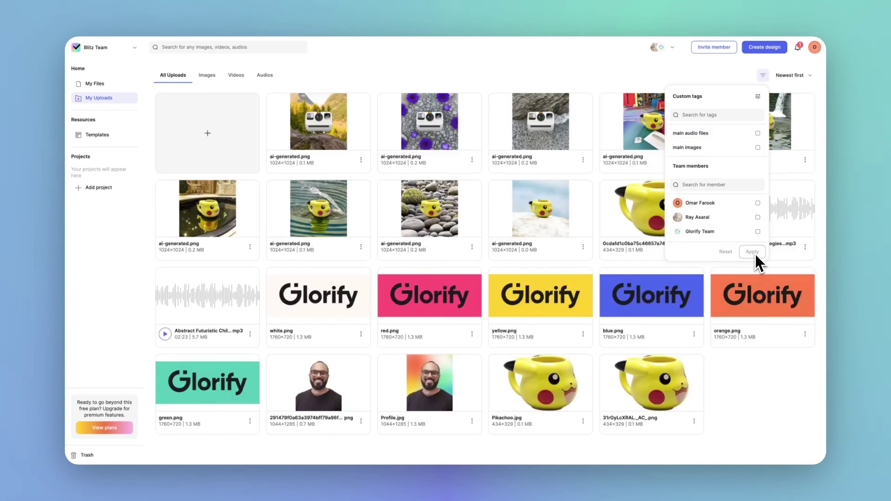
click(752, 252)
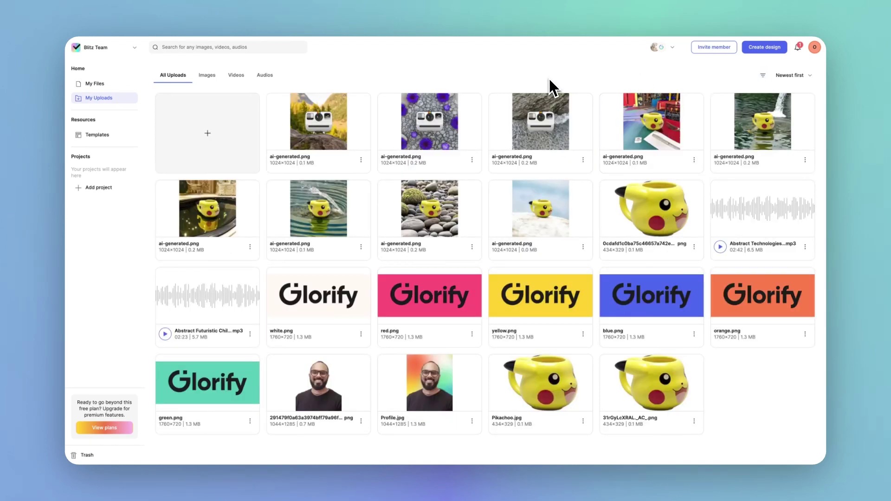
Step: Upload the three product images from the Products folder
click(218, 133)
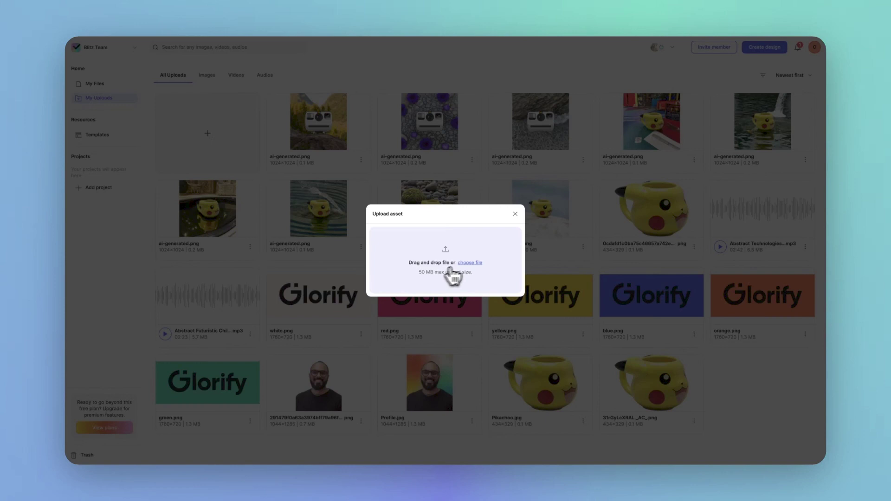
click(470, 262)
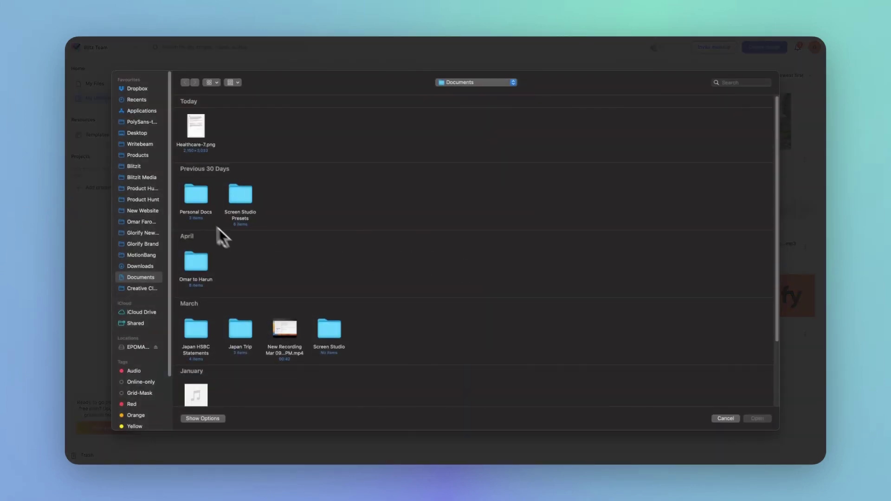
click(137, 155)
drag(344, 147, 186, 127)
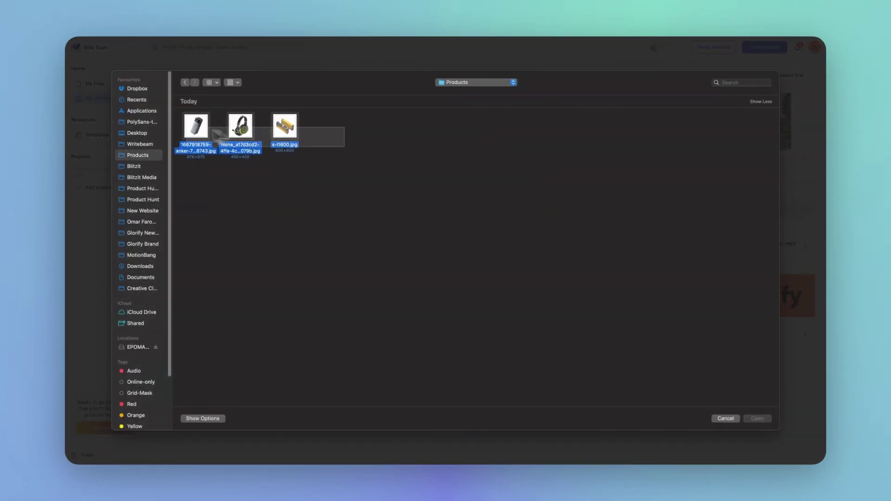
click(751, 416)
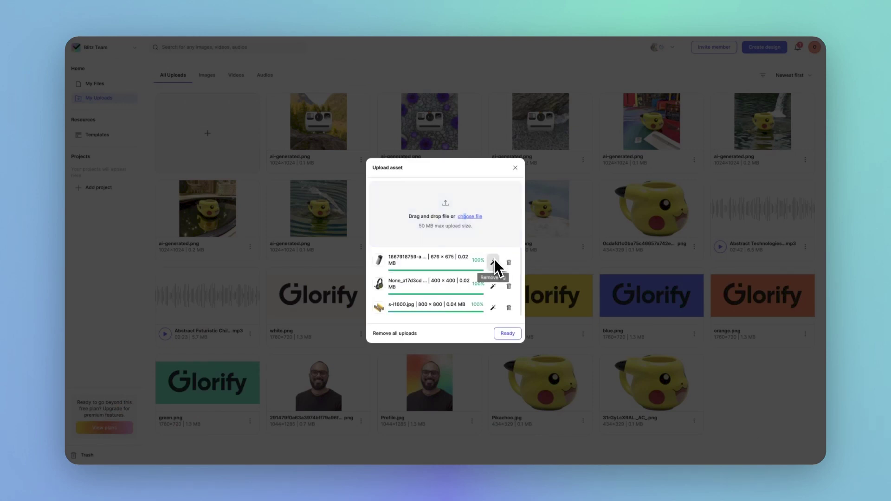
click(515, 167)
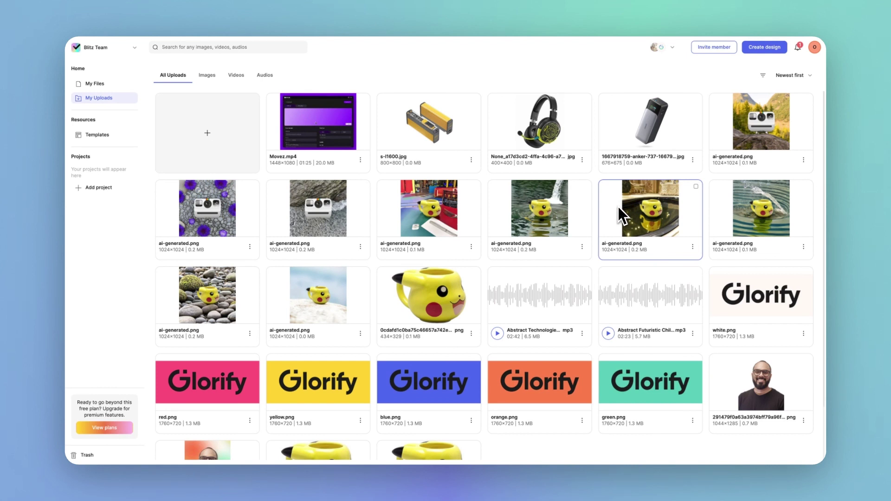
Step: Create a project named 'Cyberpunk Gadgets' without adding members
click(96, 193)
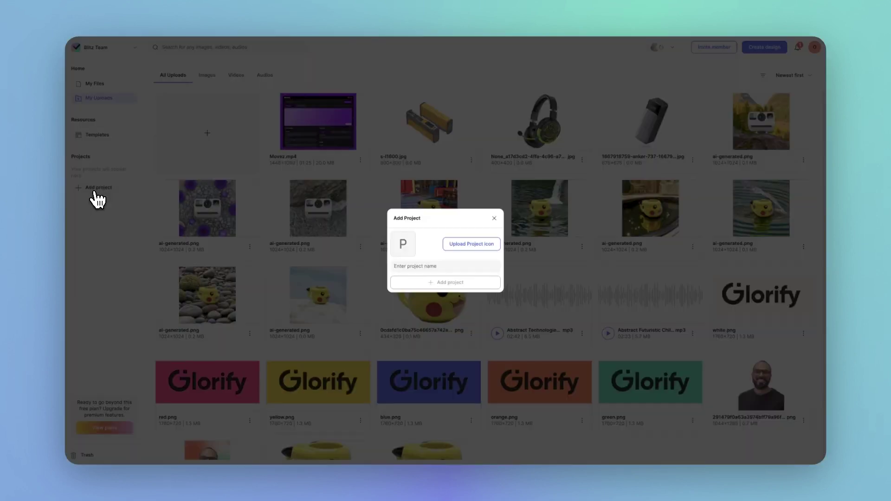
click(427, 268)
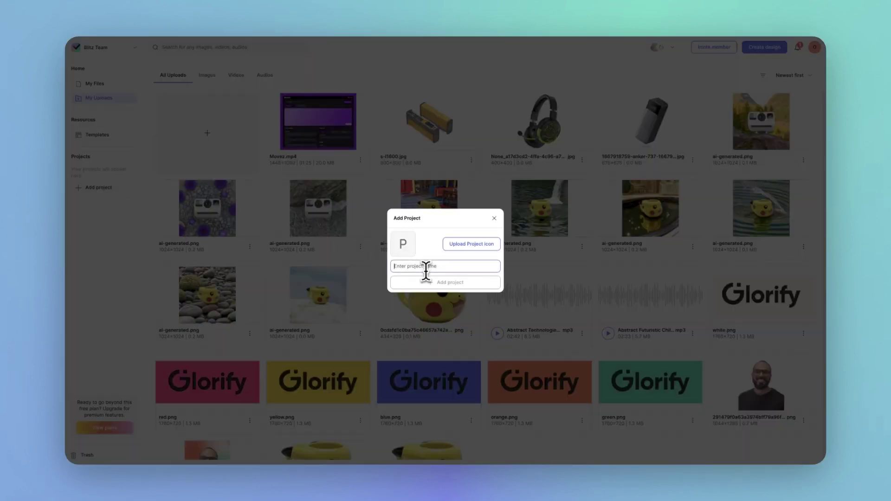
text(Cyberpunk Gadgets)
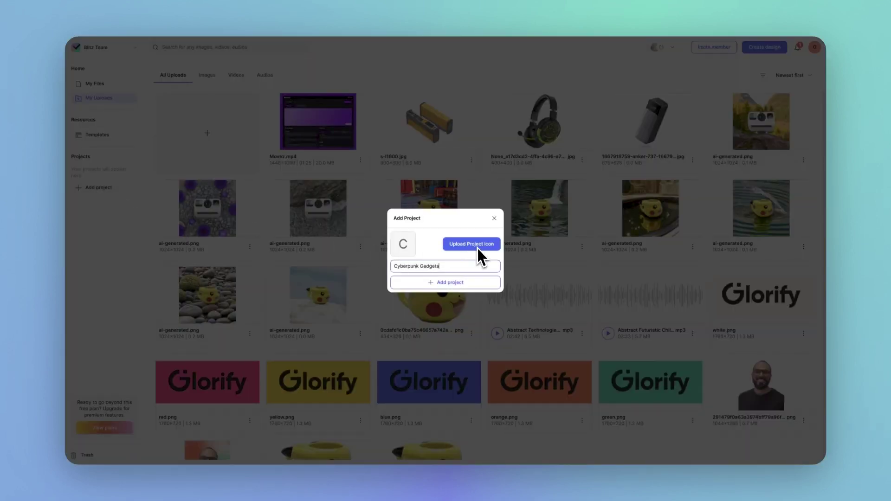
click(450, 285)
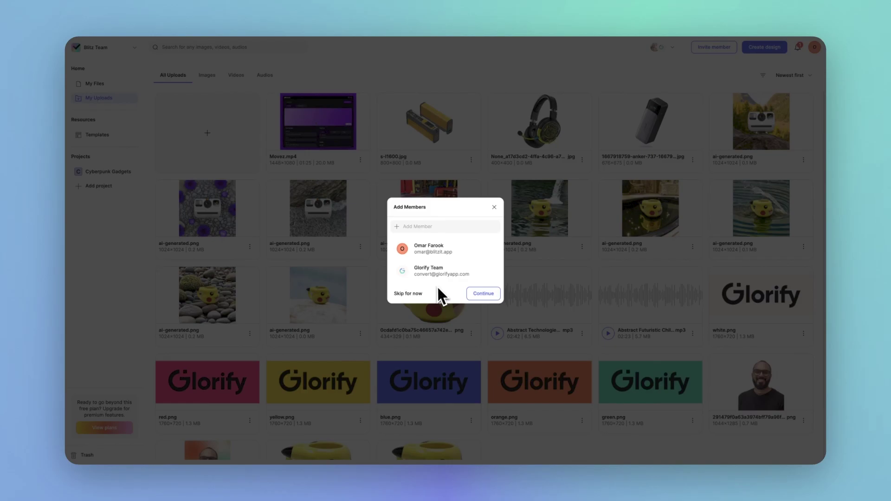
click(407, 293)
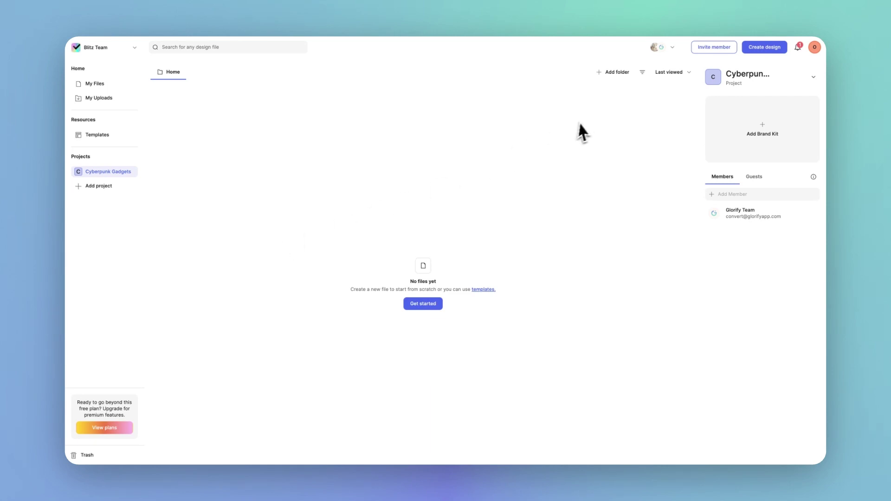
Step: Add a folder named 'Adverts' to the project
click(611, 73)
click(413, 251)
text(Adverts)
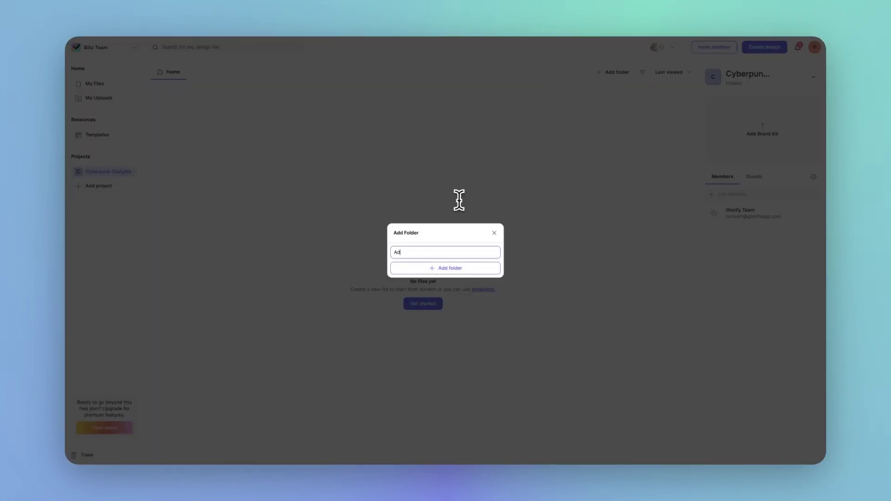
click(474, 262)
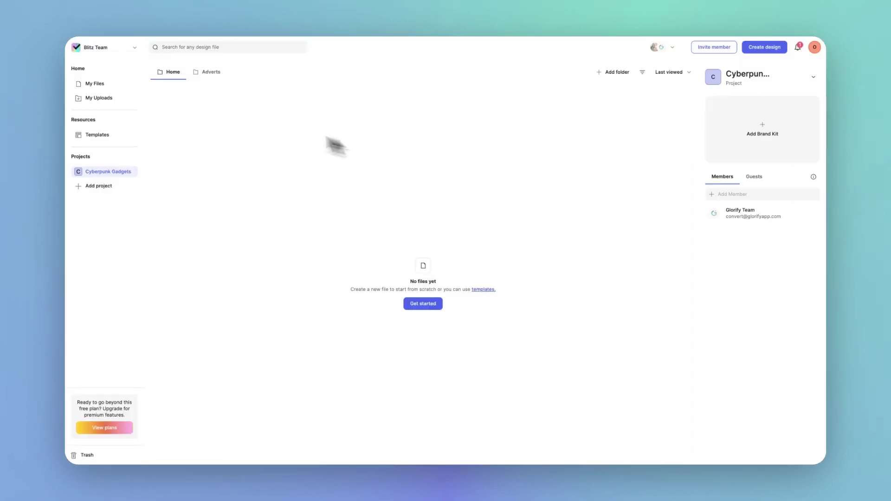
Step: Move the Elegant Bag design to Blitz Team > Cyberpunk Gadgets > Home
click(97, 86)
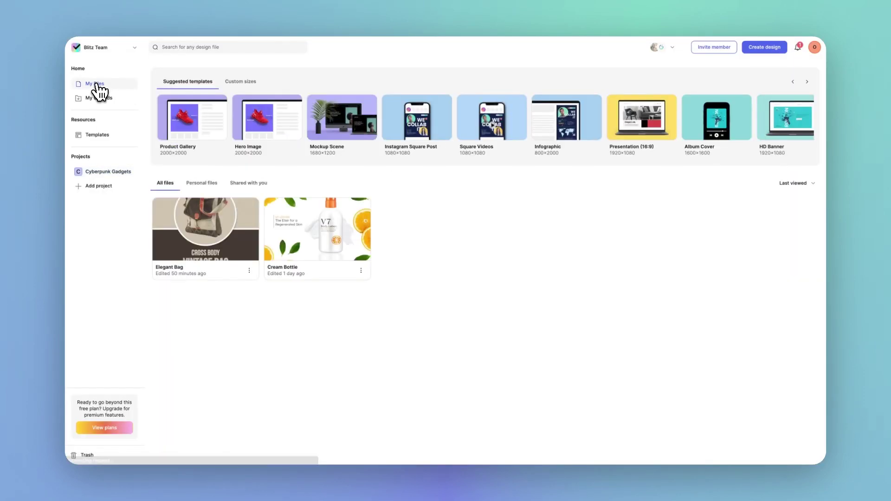
click(249, 270)
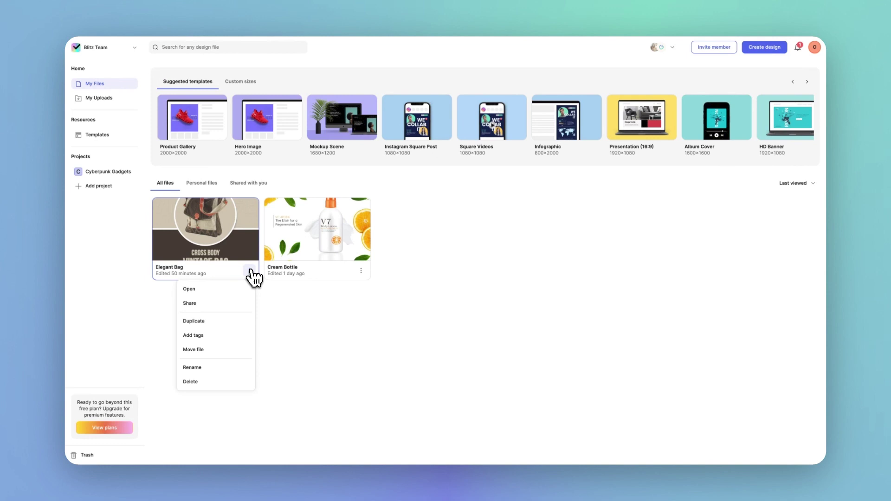
click(209, 349)
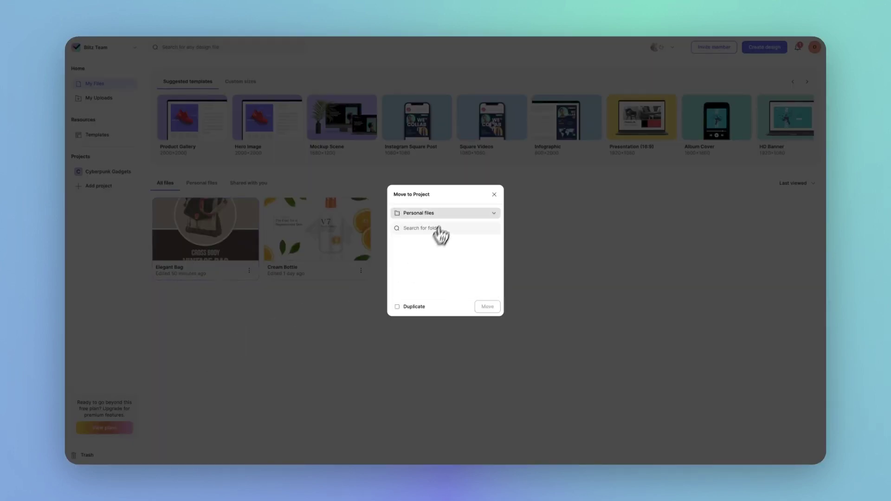
click(445, 213)
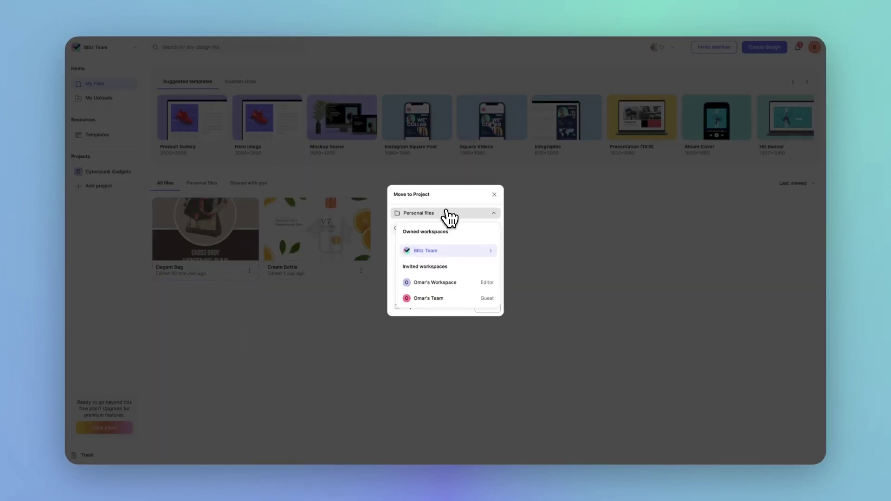
click(445, 253)
click(556, 230)
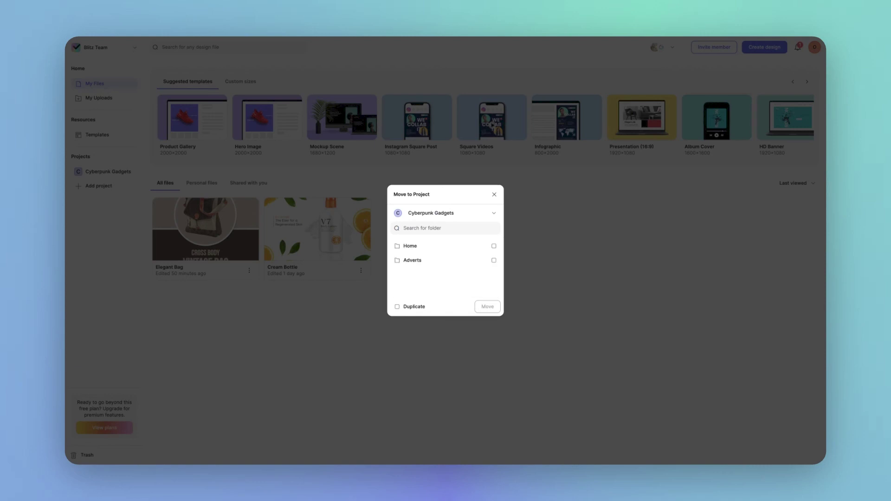
click(491, 251)
click(487, 309)
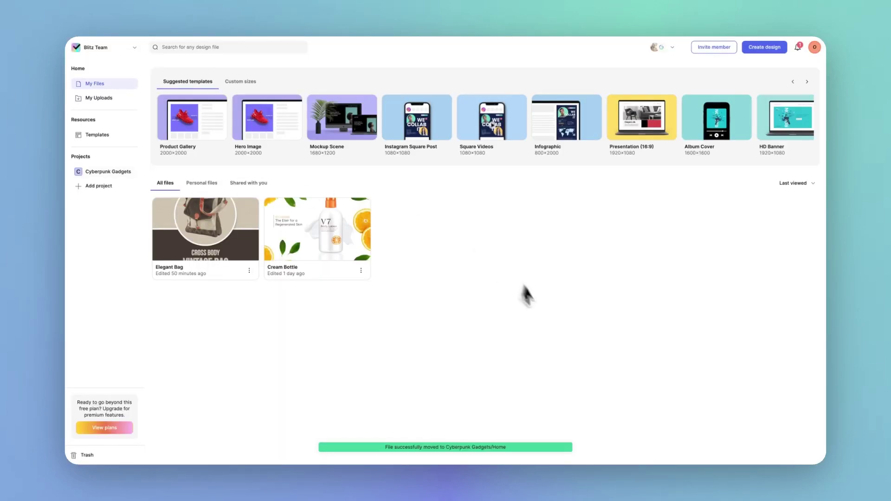
Step: Open Cyberpunk Gadgets and add a brand kit to it
click(93, 173)
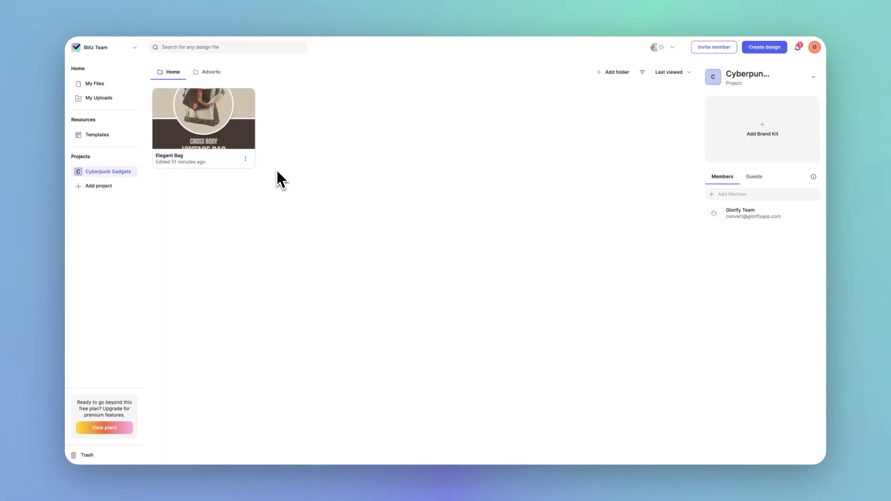
click(767, 149)
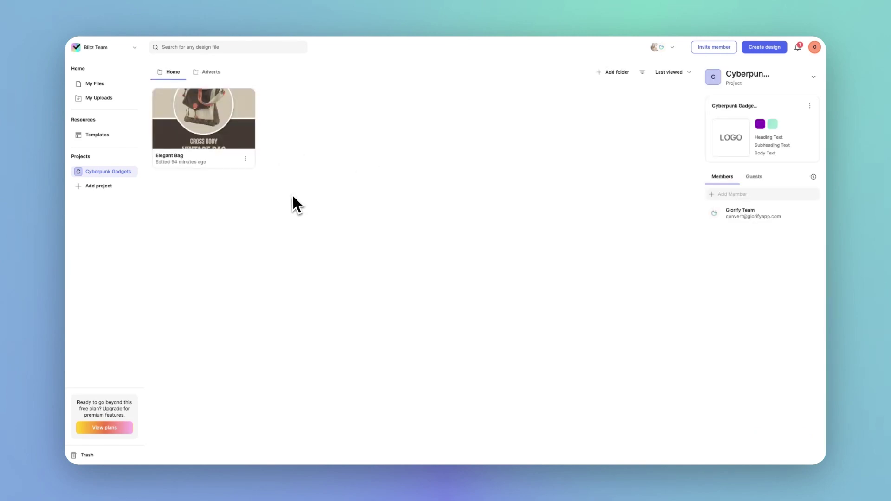
Step: View the Trash, then go to Favorites through the account menu
click(83, 455)
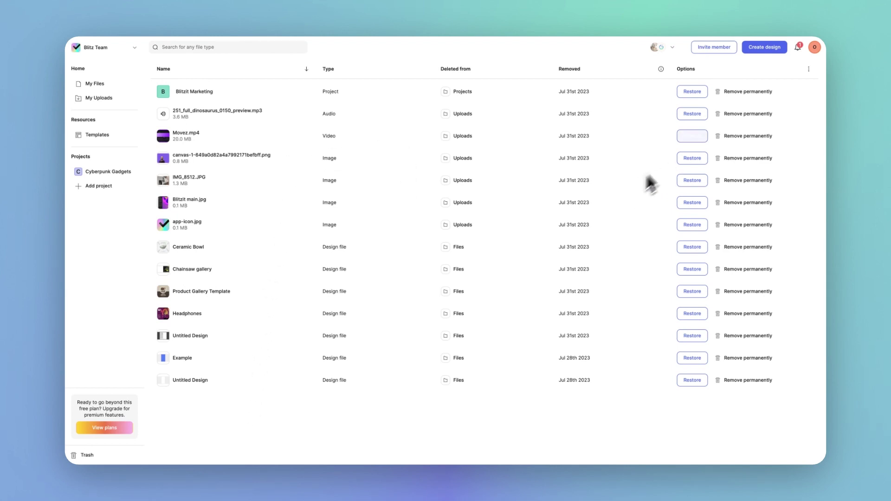
click(815, 48)
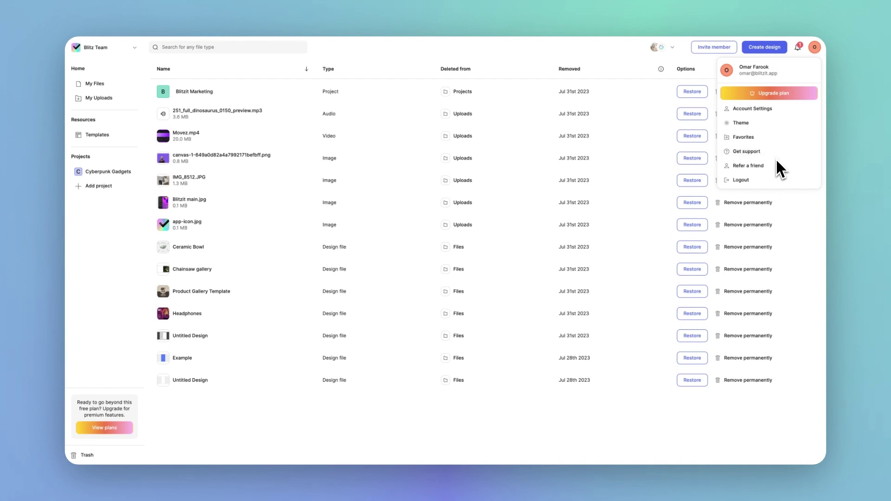
mouse_move(743, 123)
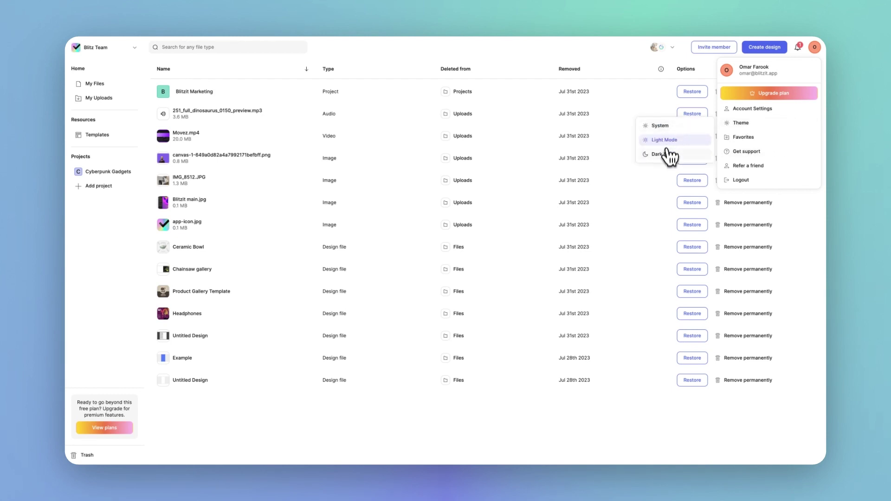
click(755, 138)
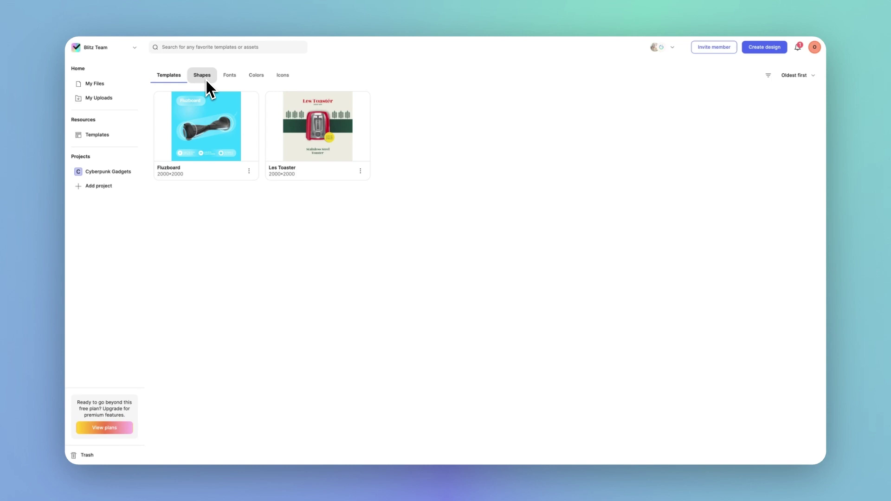
click(815, 47)
Step: Open Account Settings and browse Blitz Team's Billing, Members and General tabs
click(766, 119)
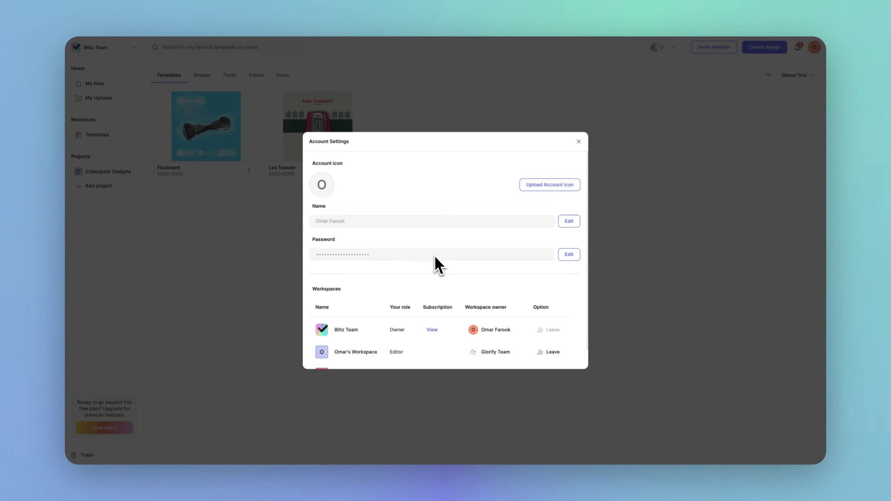
scroll(446, 297, down, 1)
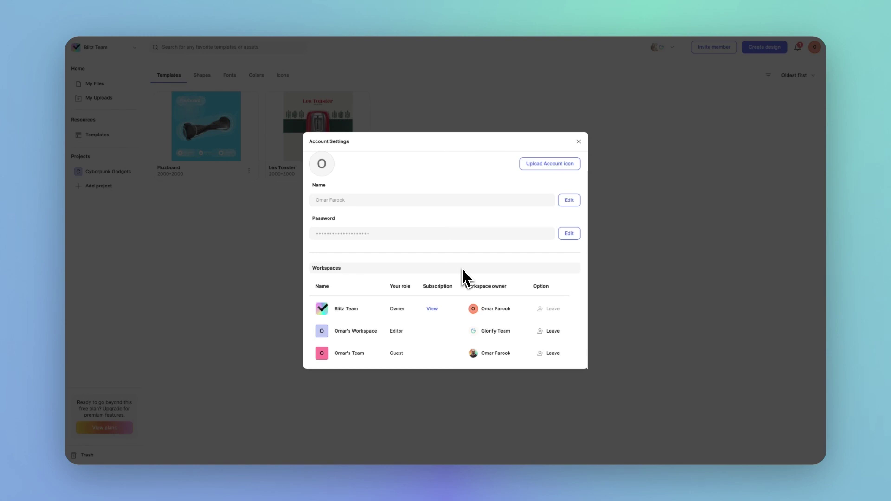
click(432, 309)
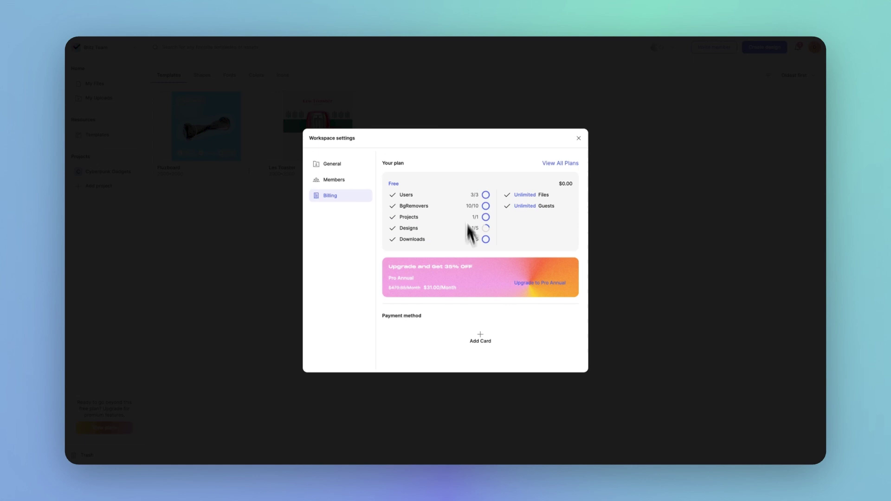
click(345, 188)
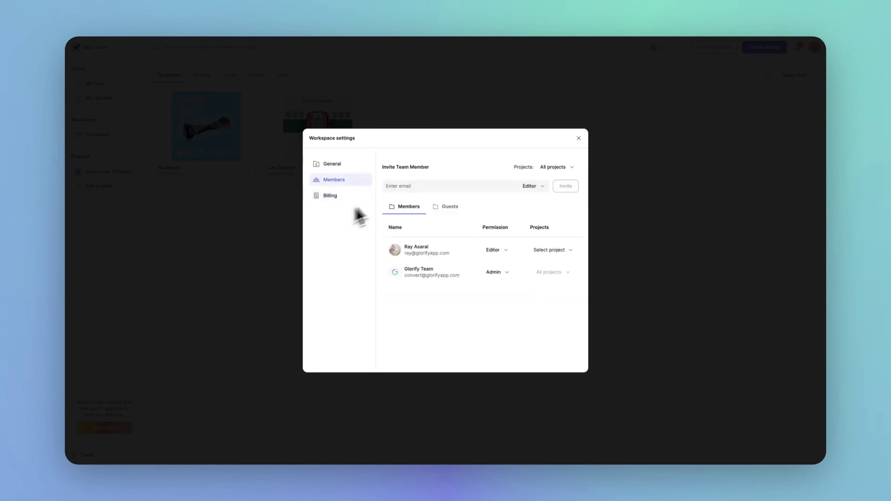
click(330, 163)
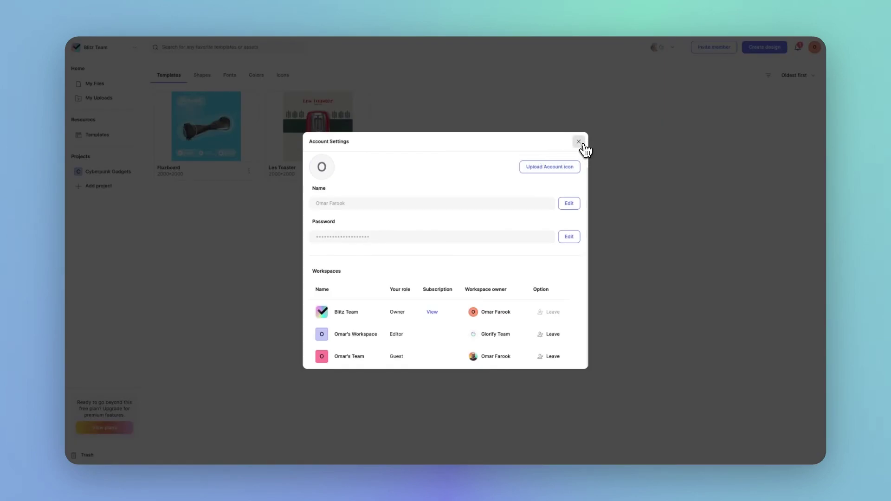
Step: Close Account Settings, then open and close the Blitz Team workspace settings, returning to Favorites
click(583, 145)
click(109, 50)
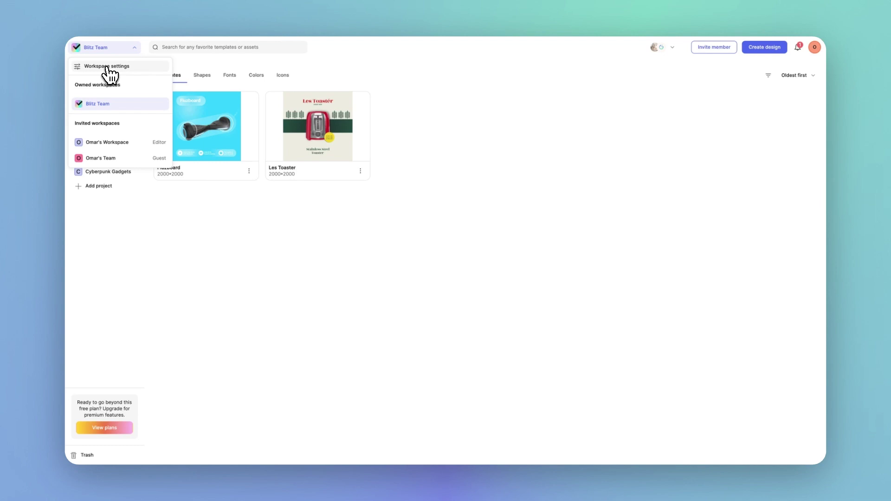
click(106, 68)
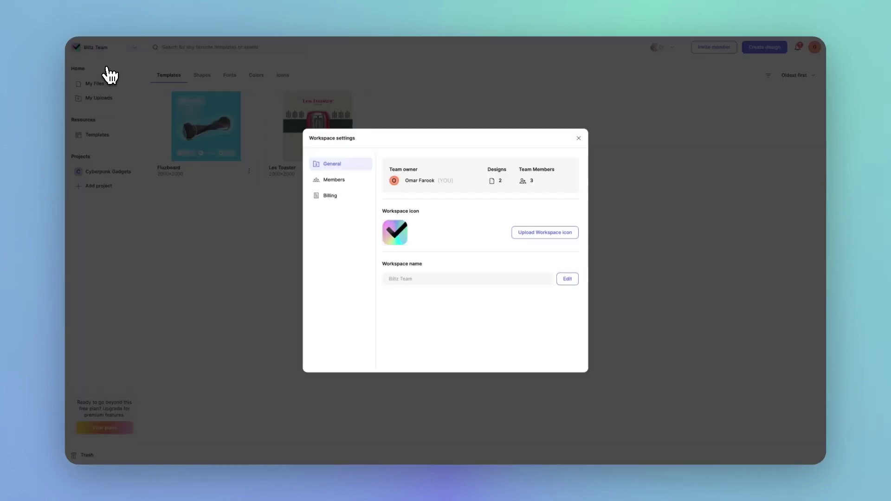
click(578, 138)
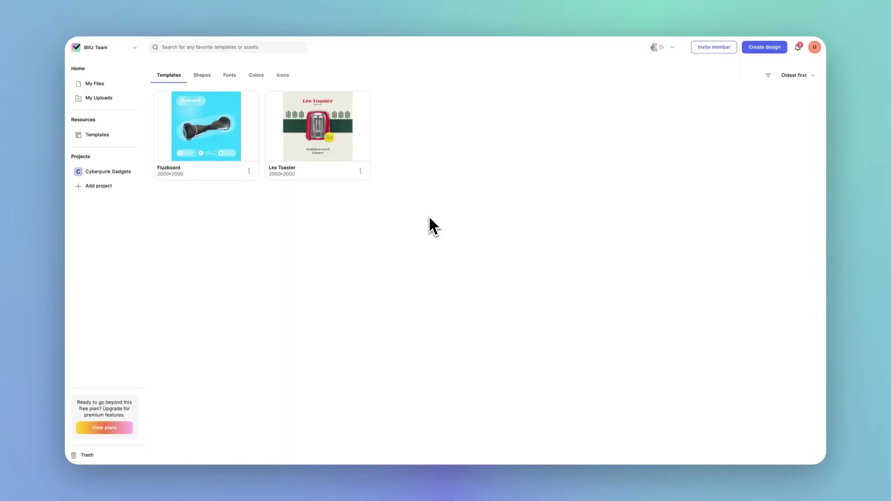